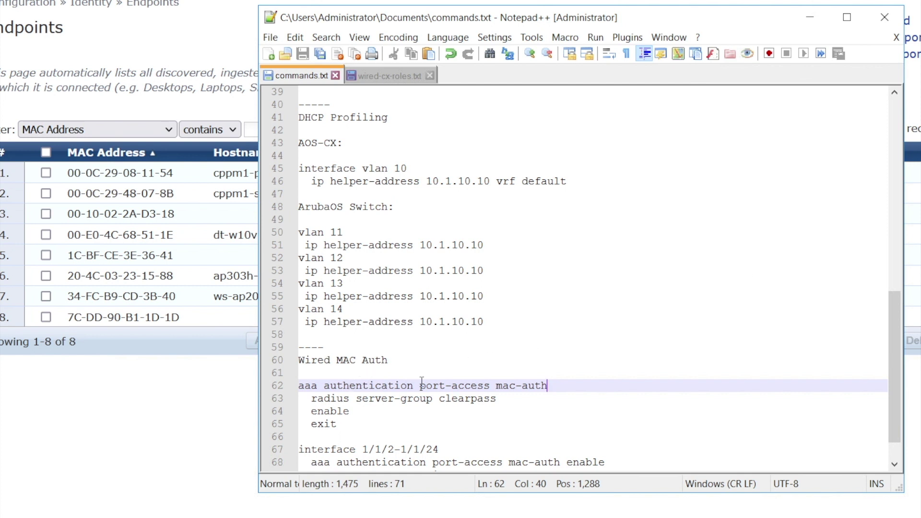
# - Select and copy the Wired MAC Auth switch commands on lines 62–68 in Notepad++
pyautogui.click(811, 345)
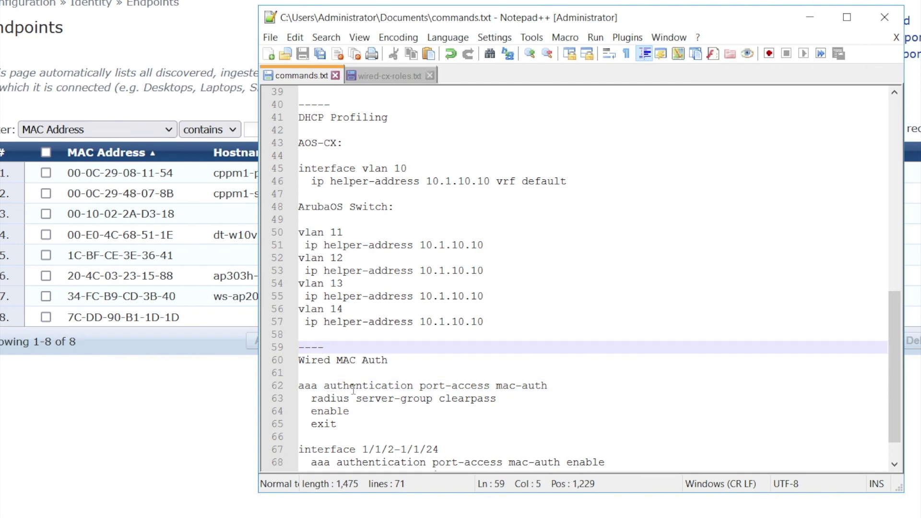
pyautogui.click(300, 386)
pyautogui.moveTo(300, 386); pyautogui.dragTo(623, 463)
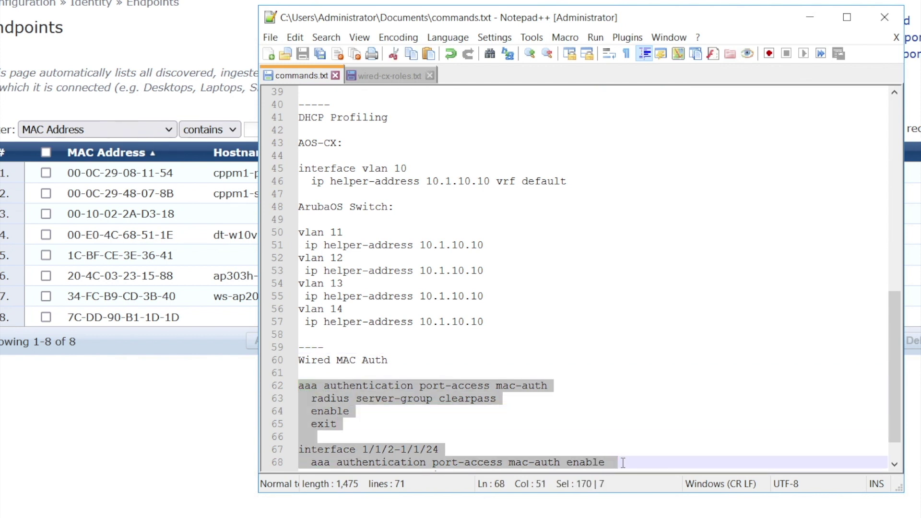
# - Paste the mac-auth commands in config mode to enable MAC authentication on ports 1/1/2–1/1/24
pyautogui.hotkey('alt', 'Tab')
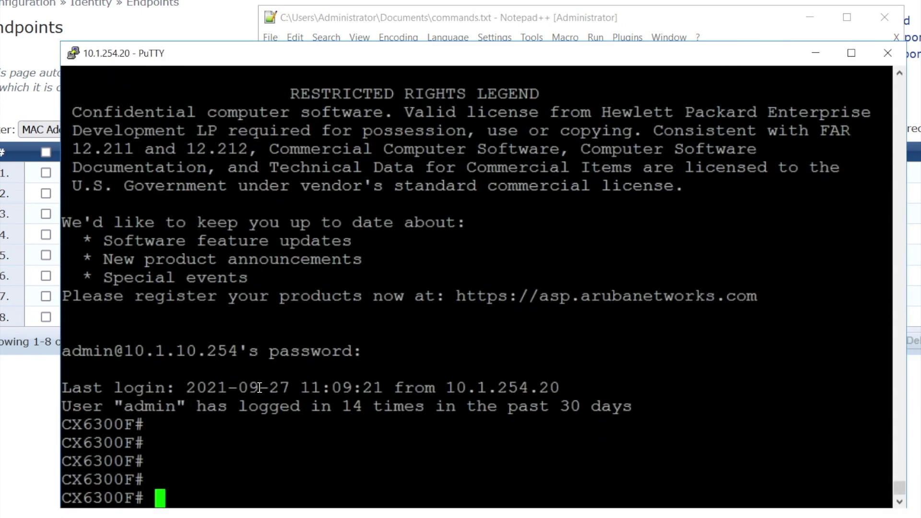
pyautogui.write('conf t')
pyautogui.press('Return')
pyautogui.rightClick(265, 379)
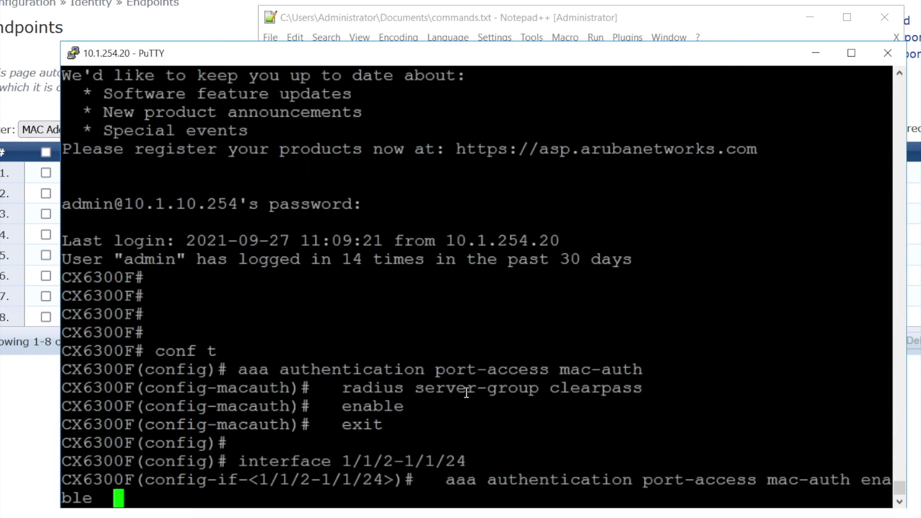
pyautogui.press('Return')
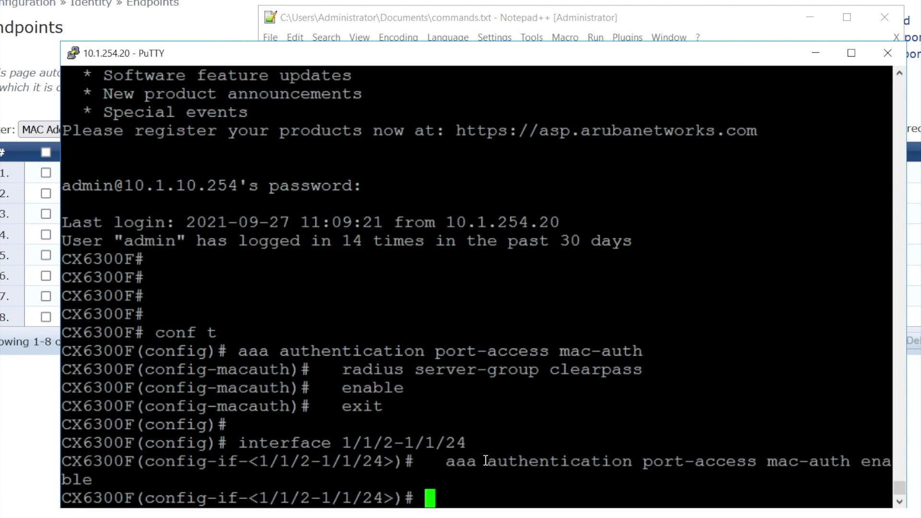
pyautogui.write('exi')
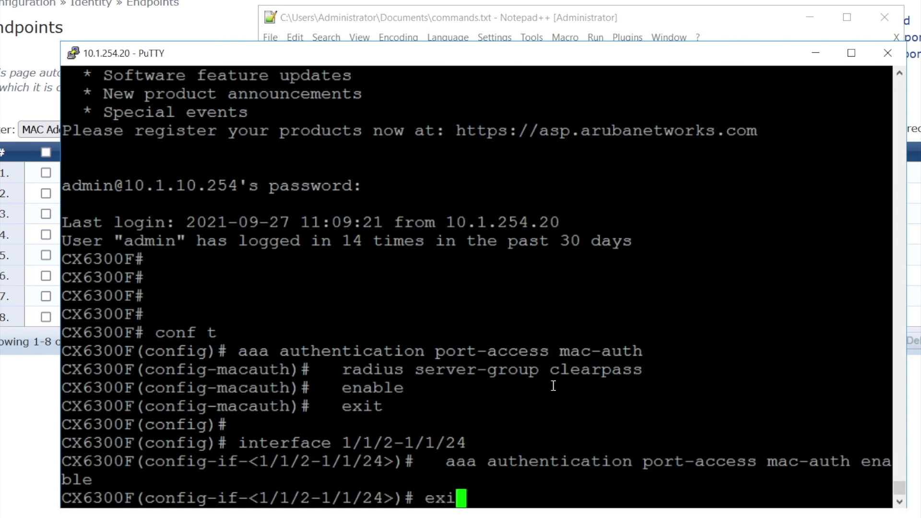
pyautogui.write('t')
pyautogui.press('Return')
pyautogui.write('show port-access clients')
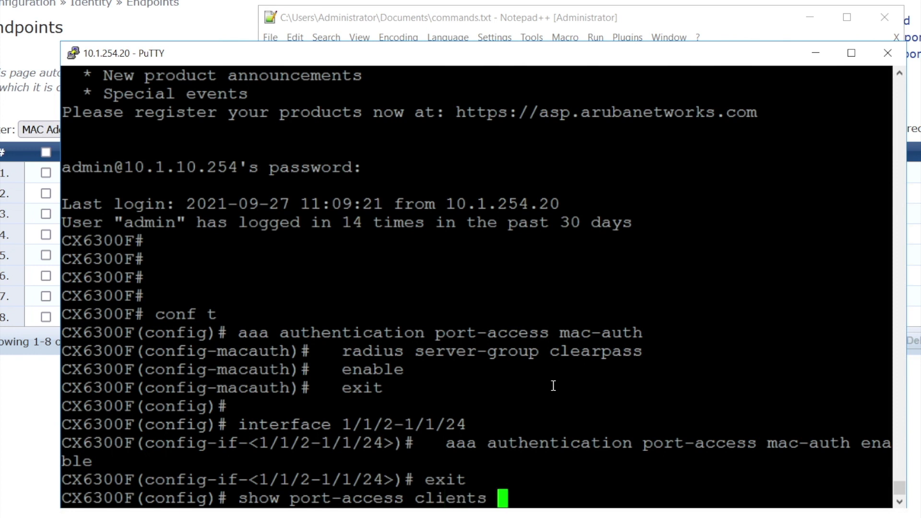
# - Check port-access clients and interface status, confirming port 1/1/7's client is In-Progress
pyautogui.press('Return')
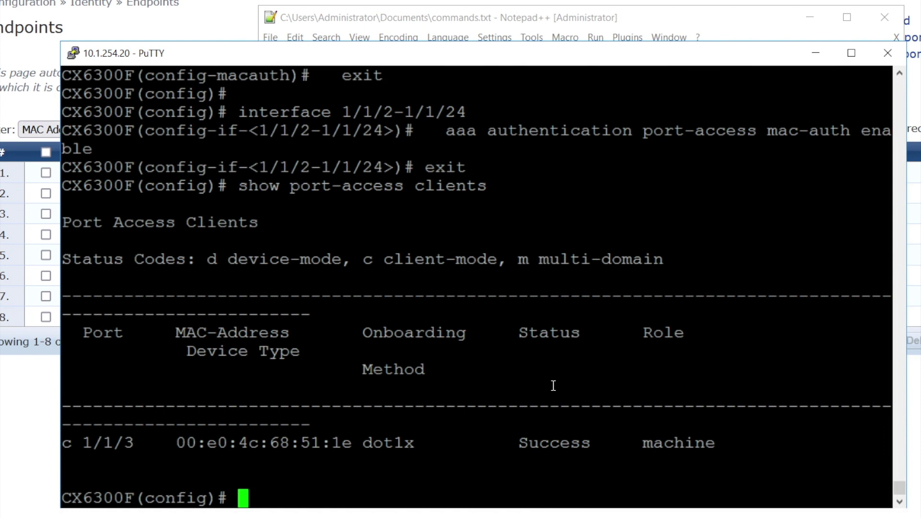
pyautogui.write('show inte')
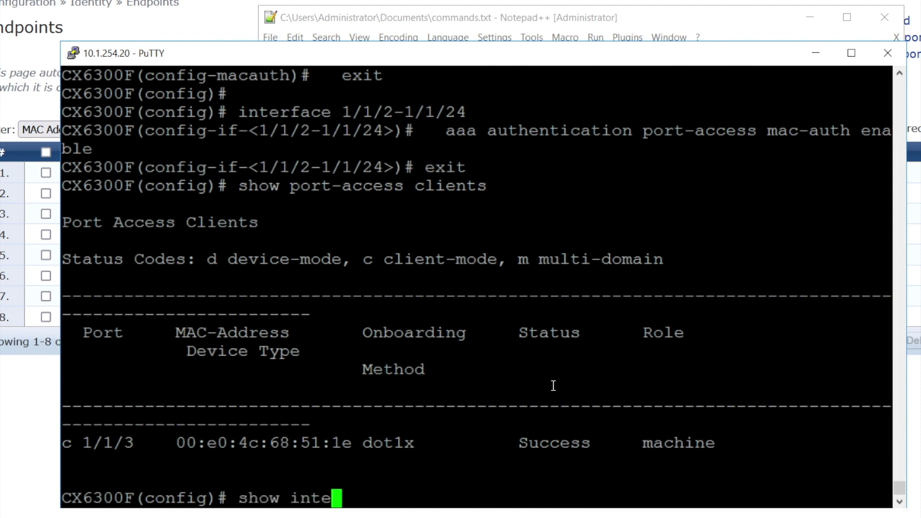
pyautogui.write('rface brief')
pyautogui.press('Return')
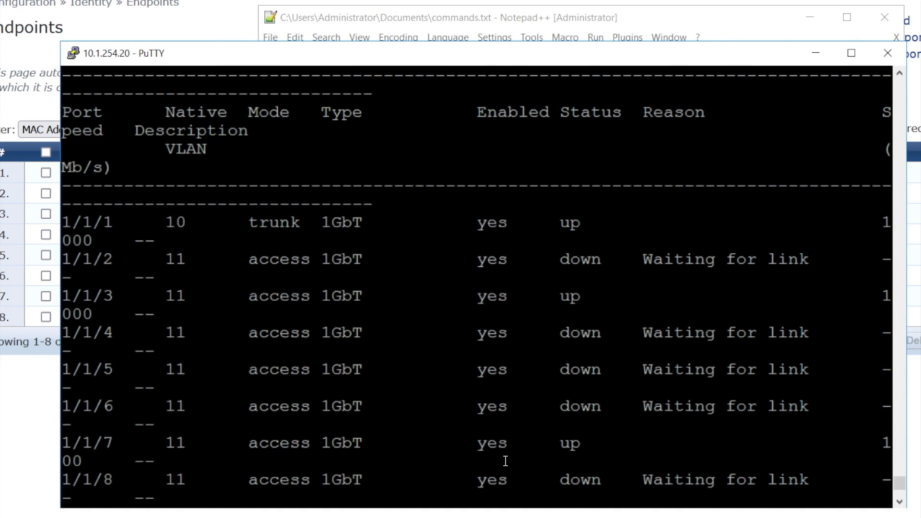
pyautogui.press('Up')
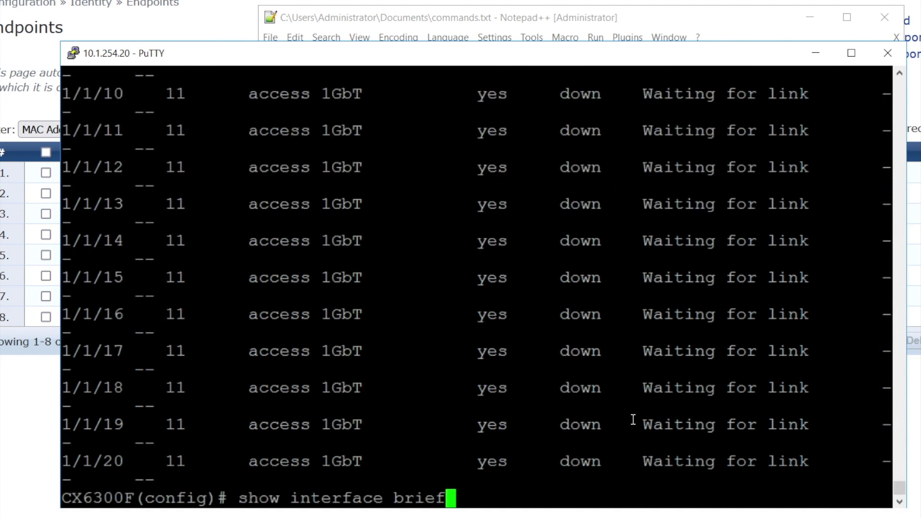
pyautogui.press('Up')
pyautogui.press('Return')
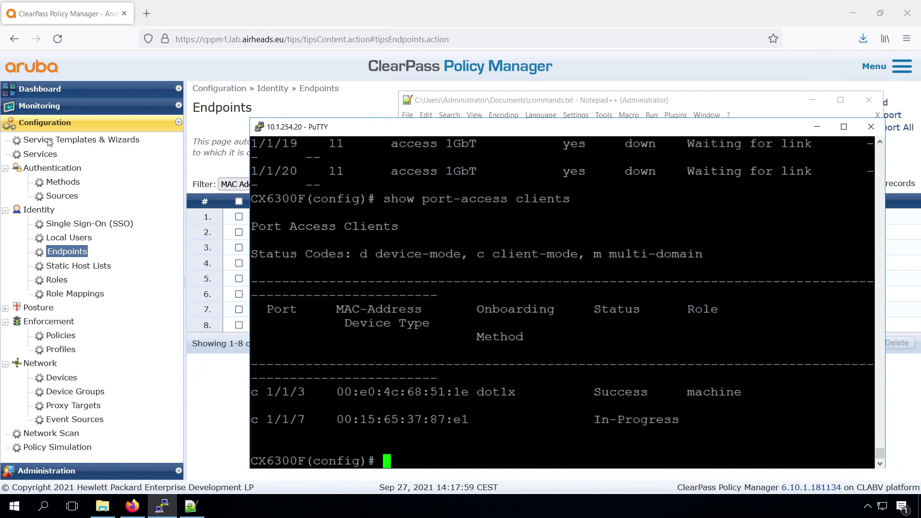
pyautogui.click(45, 110)
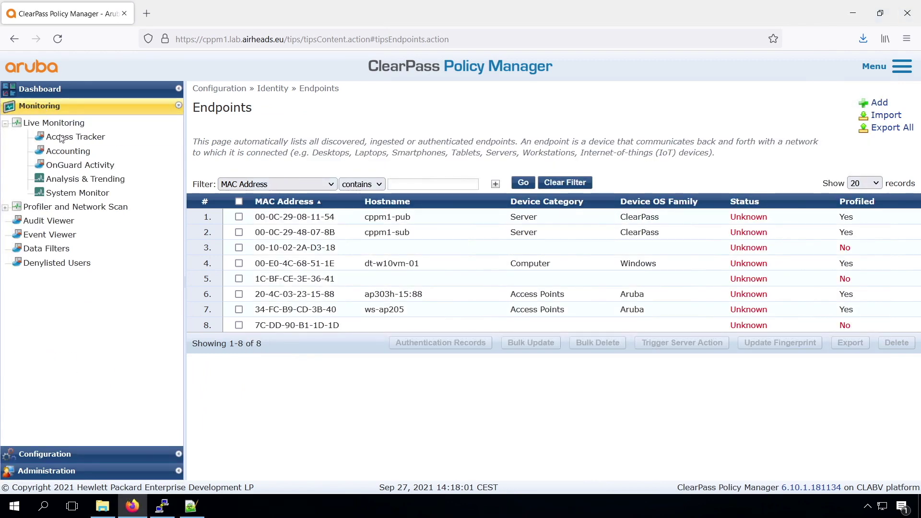
# - View the Access Tracker's accepted ws_AOS-CX_Wired request for DT-W10VM-01
pyautogui.click(65, 138)
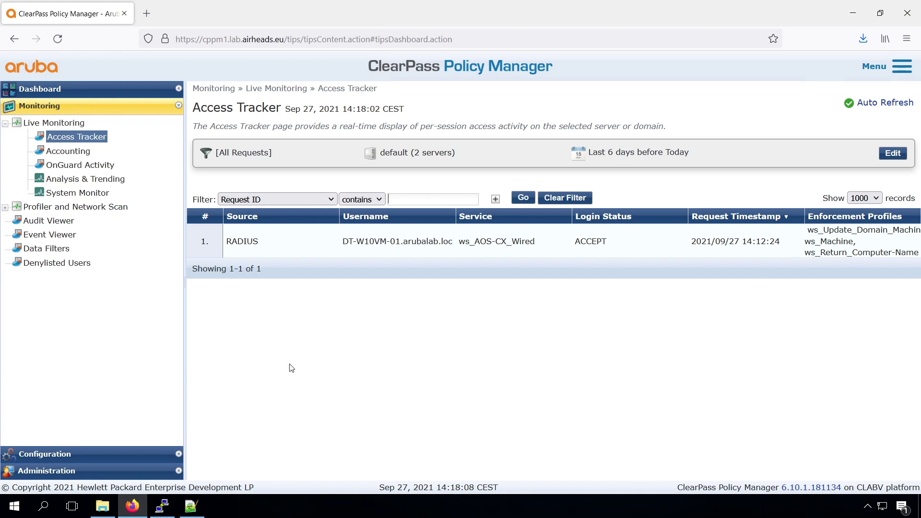
# - Enter interface range 1/1/2-1/1/24 and list the aaa authentication port-access help options
pyautogui.click(160, 507)
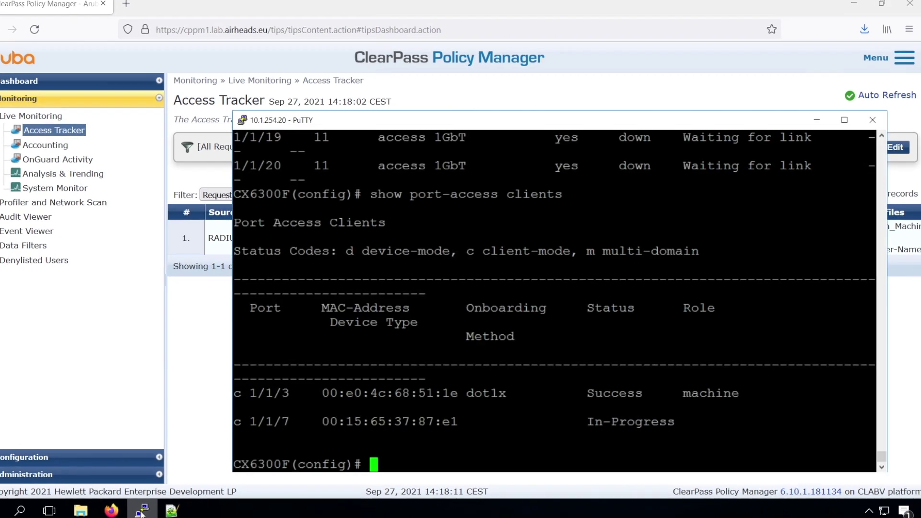
pyautogui.write('show port-access clientsinterface 1/1/2-1/1/24')
pyautogui.press('Return')
pyautogui.write('aaa authentication ')
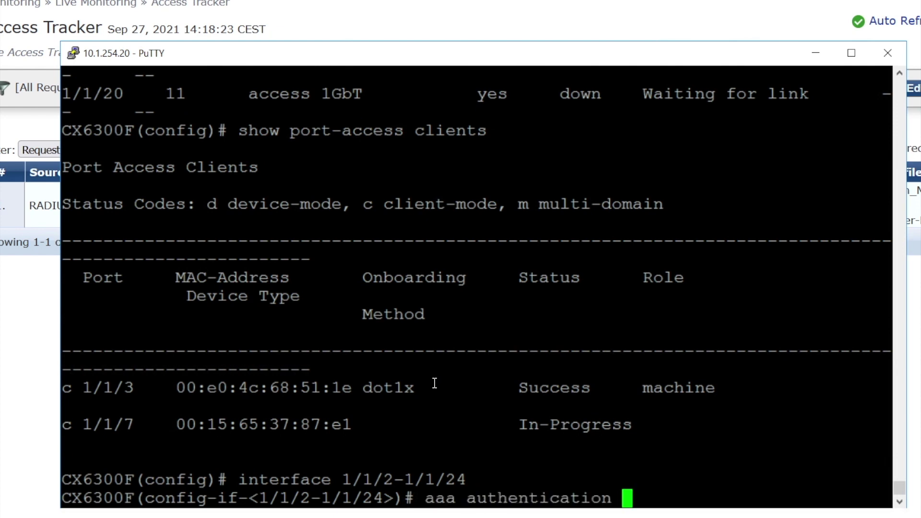
pyautogui.write('port-access')
pyautogui.press('?')
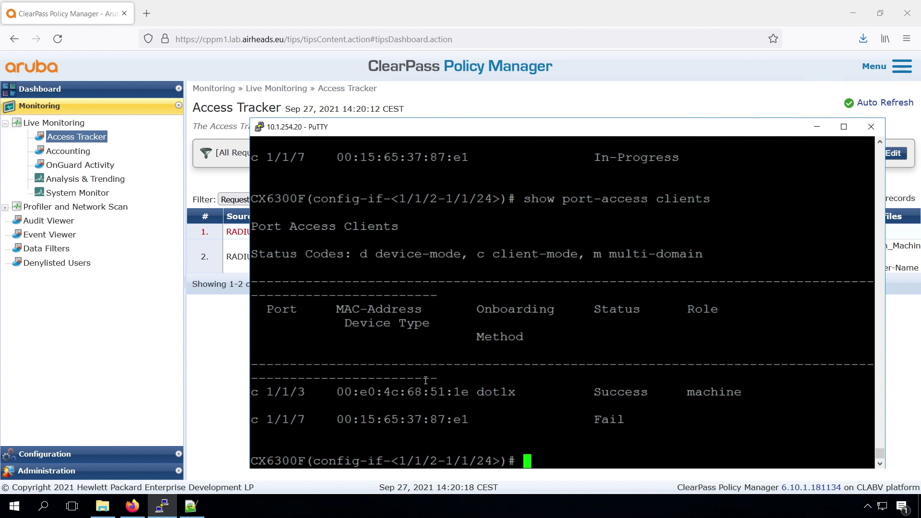
pyautogui.click(202, 345)
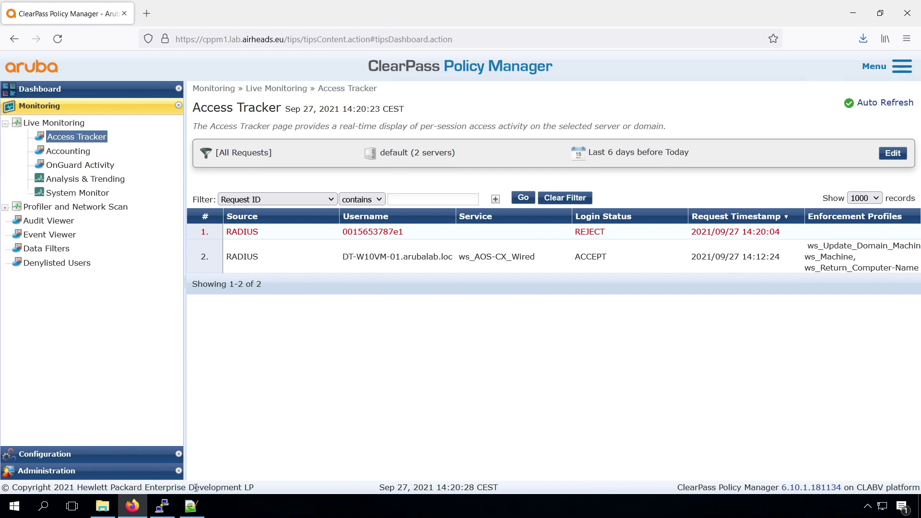
pyautogui.click(191, 507)
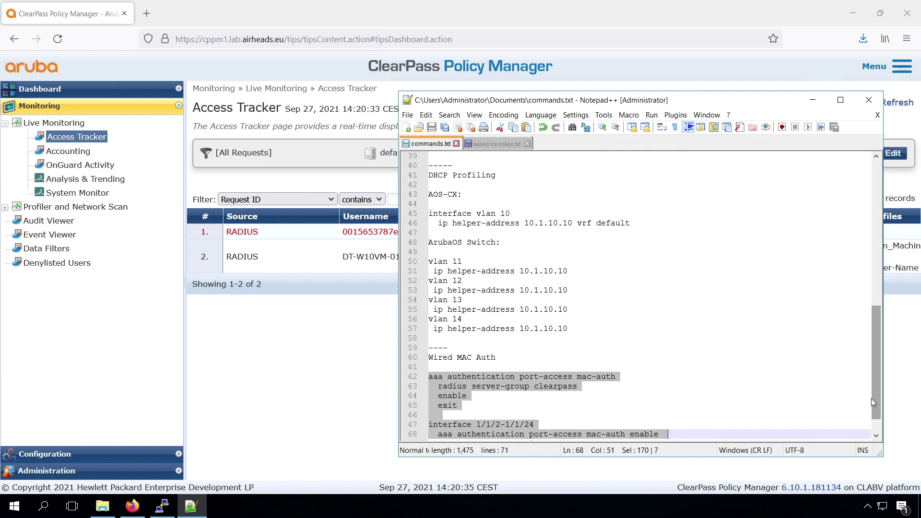
# - Copy line 69, 'port-access onboarding-method concurrent enable', from the notes
pyautogui.click(741, 430)
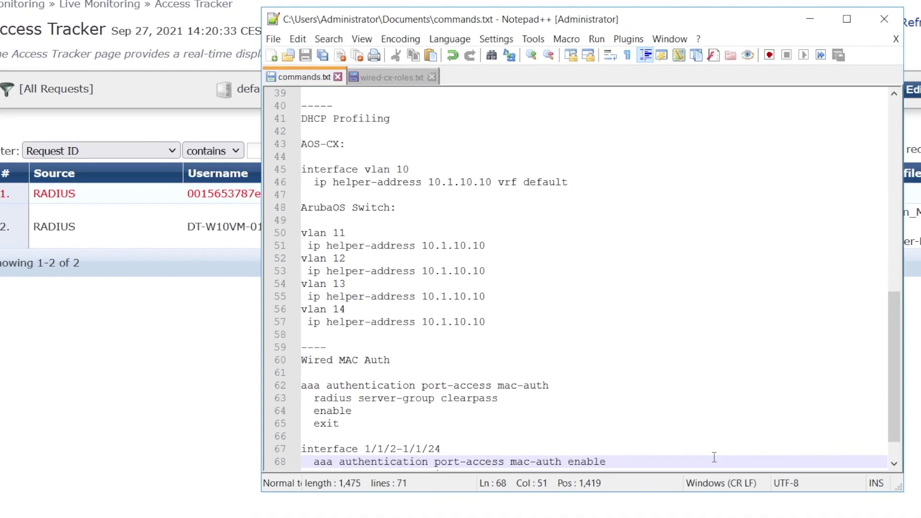
pyautogui.click(896, 465)
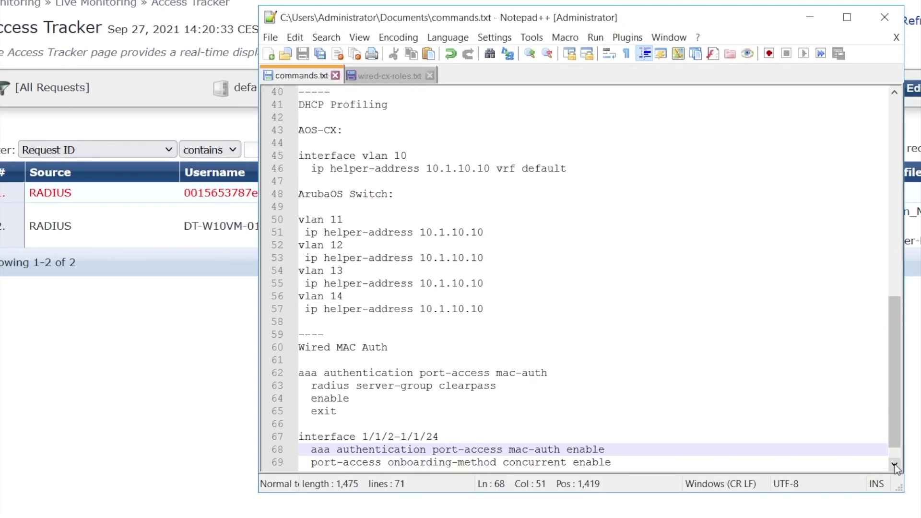
pyautogui.click(896, 465)
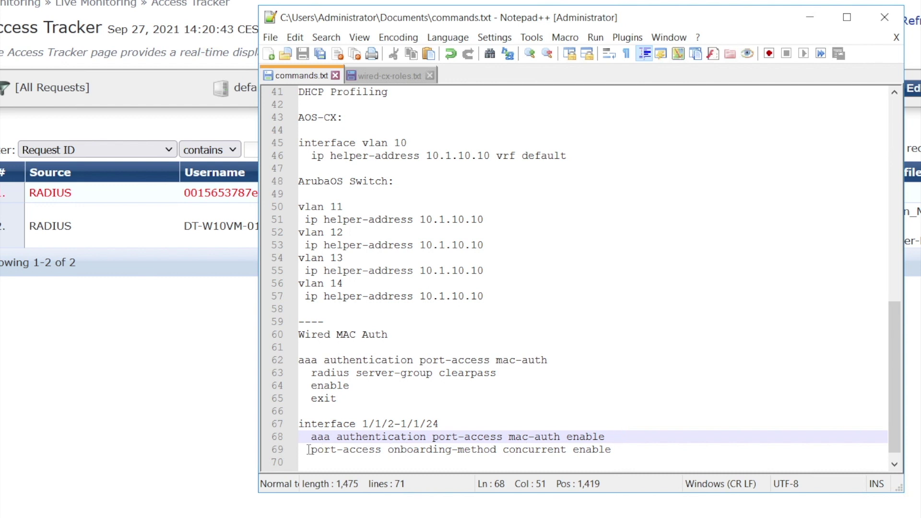
pyautogui.moveTo(311, 450); pyautogui.dragTo(612, 450)
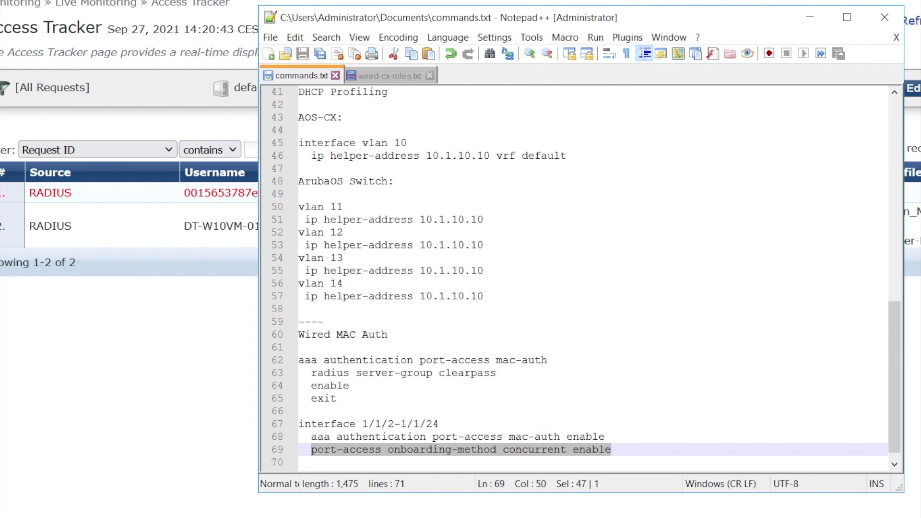
pyautogui.hotkey('alt', 'Tab')
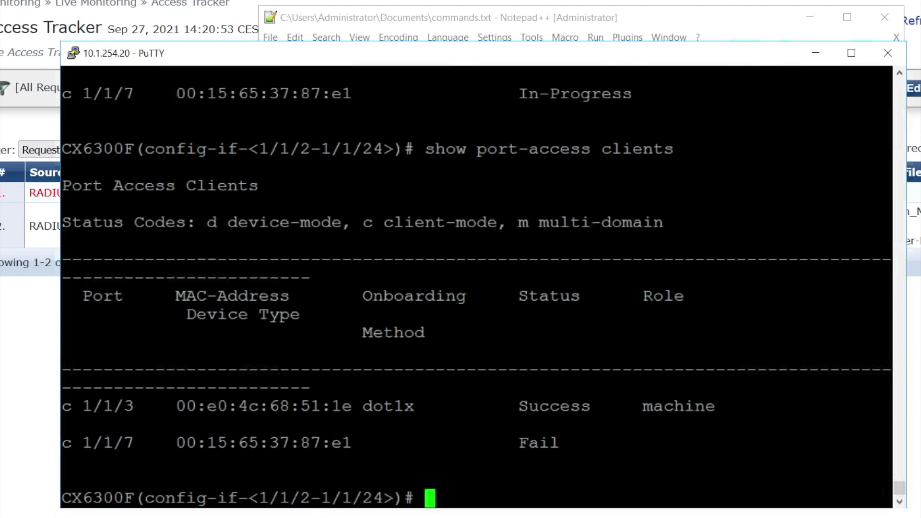
# - Paste and run 'port-access onboarding-method concurrent enable' on the switch ports
pyautogui.rightClick(329, 467)
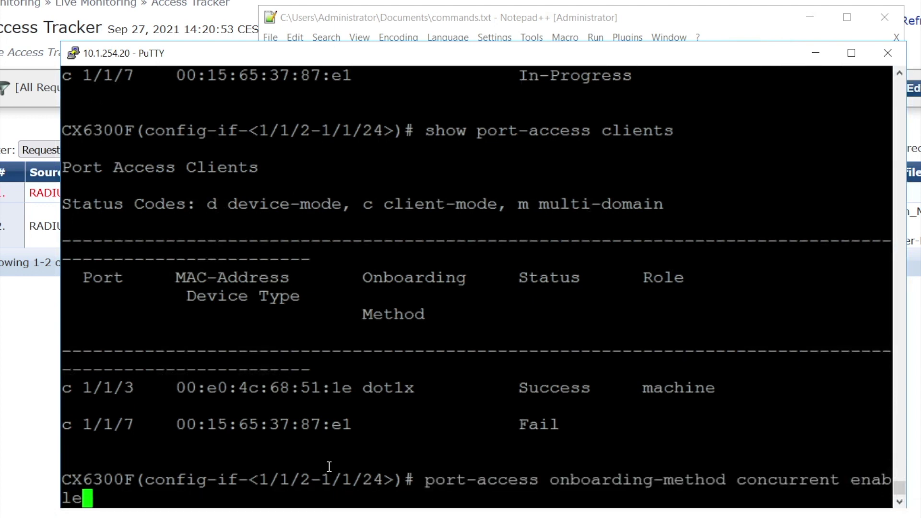
pyautogui.press('Return')
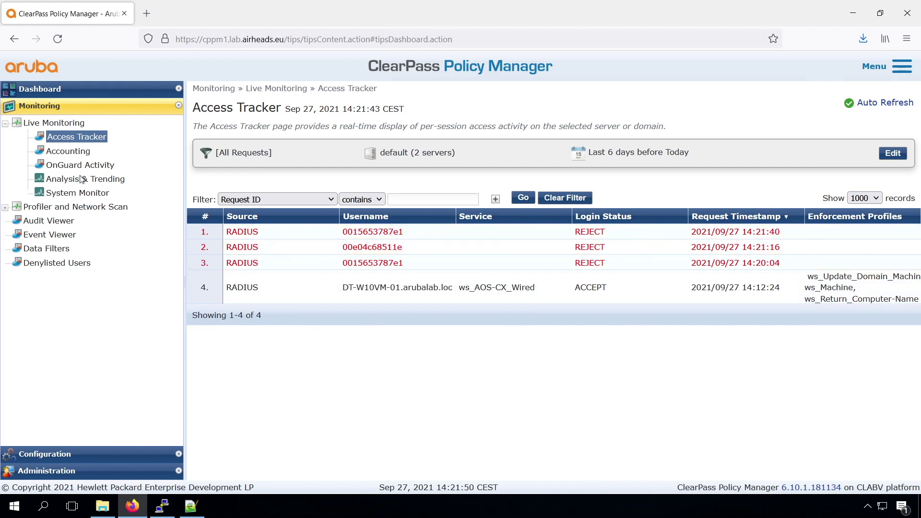
# - Refresh Access Tracker, then start a new service from the Configuration > Services list
pyautogui.click(77, 138)
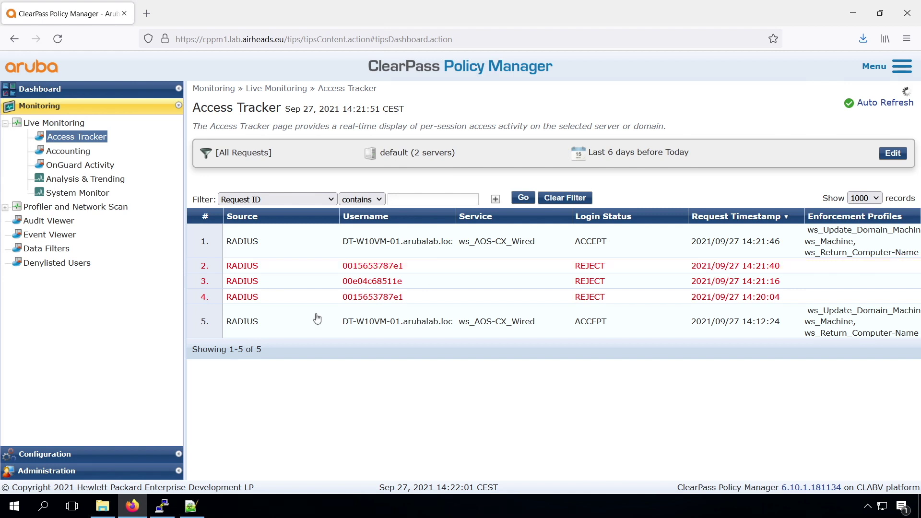
pyautogui.click(54, 458)
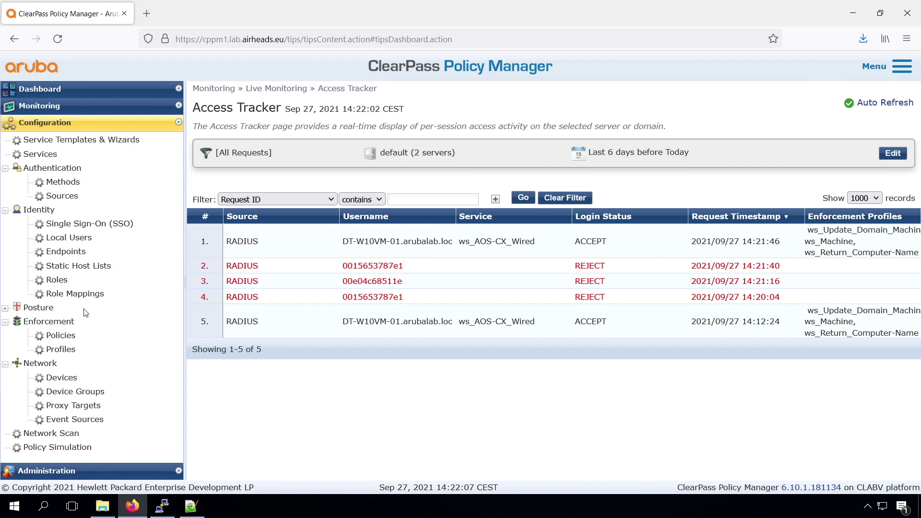
pyautogui.click(41, 154)
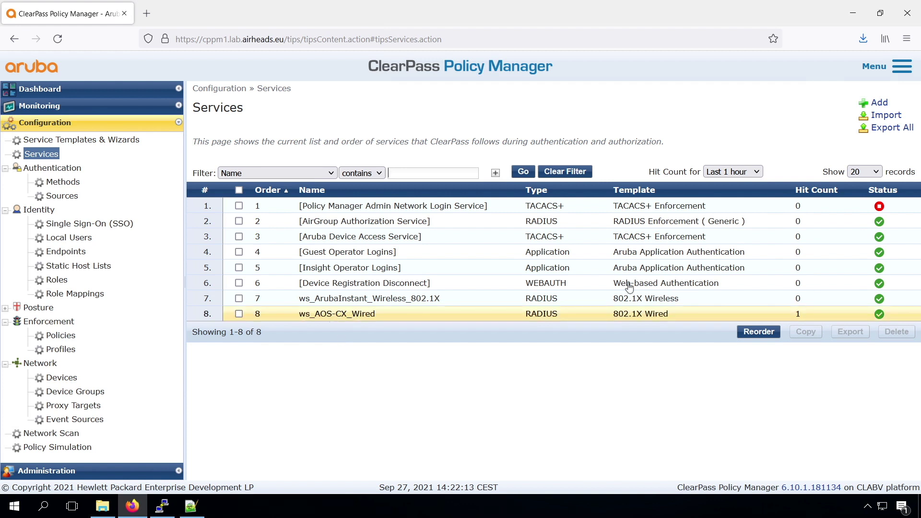
pyautogui.click(878, 103)
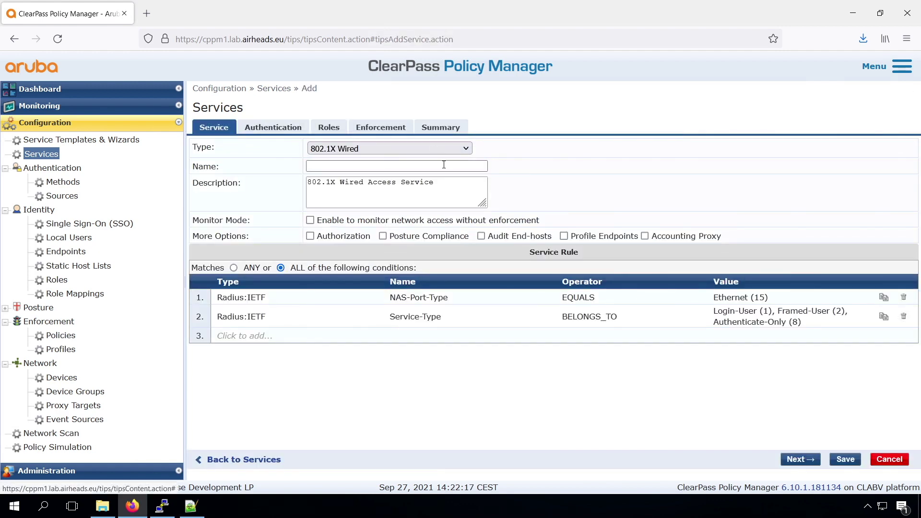
# - Create a MAC Authentication service 'ws_AOS-CX_Wired_MAC', described 'for AOS-CX', with endpoint profiling enabled
pyautogui.click(432, 148)
pyautogui.click(397, 254)
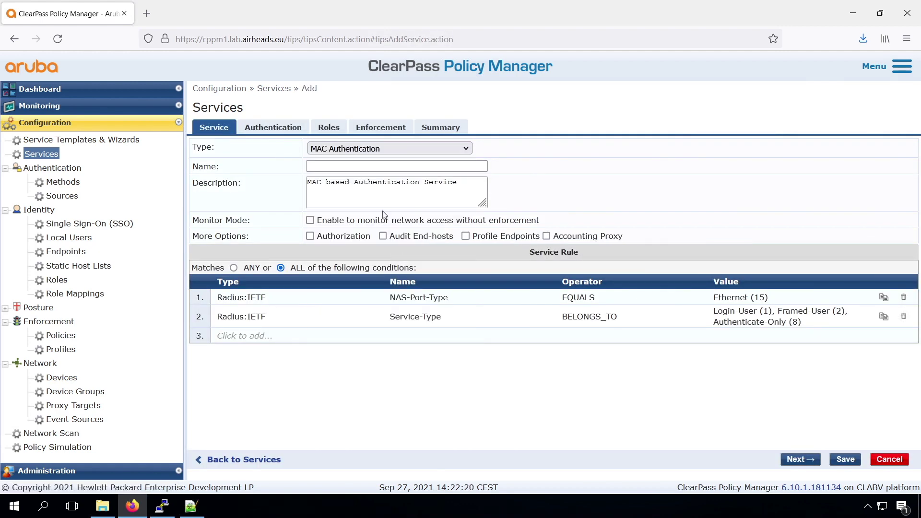
pyautogui.click(378, 168)
pyautogui.write('ws_AOS')
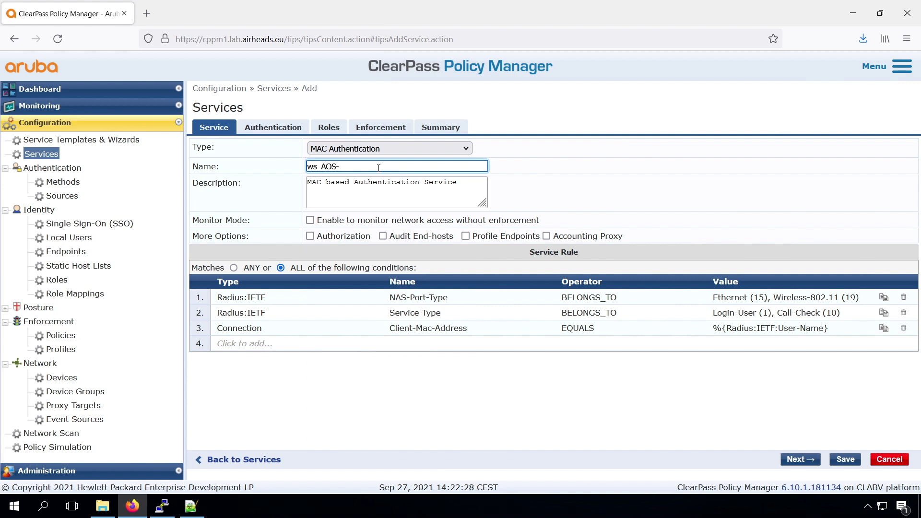
pyautogui.write('-CX_Wired_MAC')
pyautogui.click(479, 182)
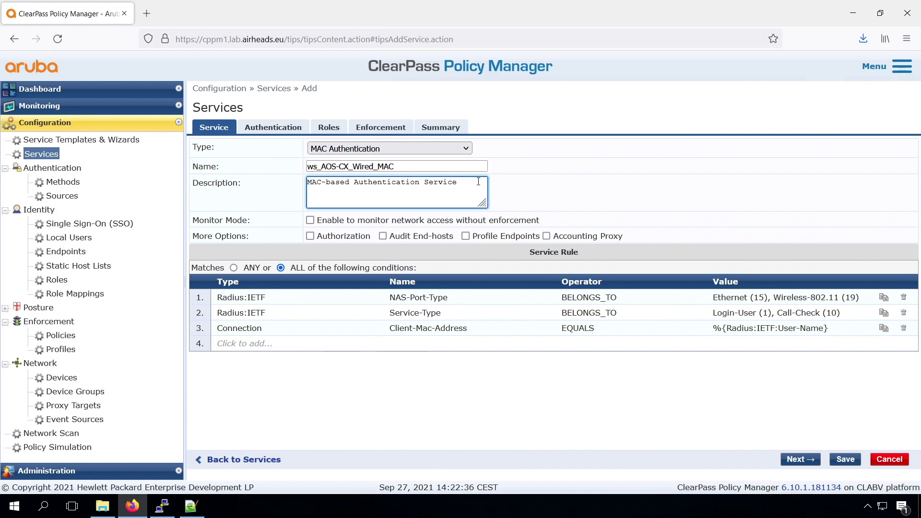
pyautogui.write(' for AOS-CX')
pyautogui.click(466, 237)
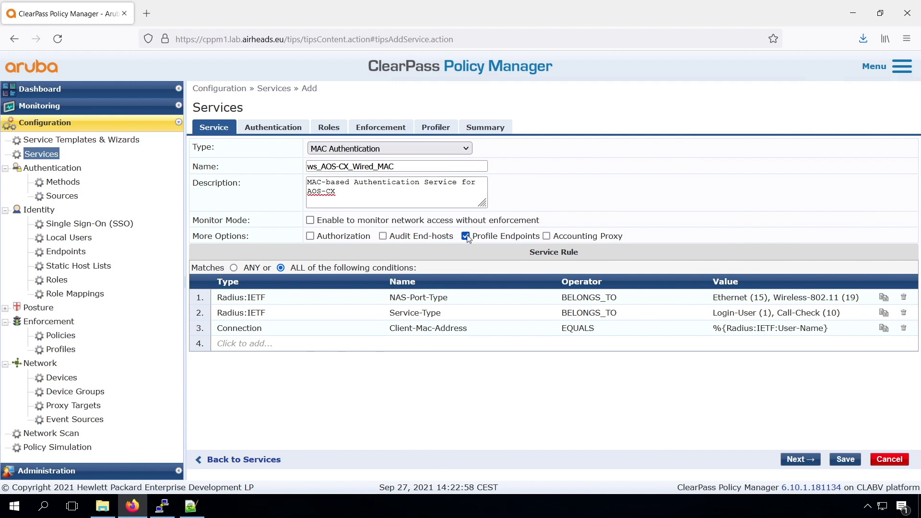
pyautogui.click(465, 236)
pyautogui.click(466, 236)
# - Add [Endpoints Repository] [Local SQL DB] as the authentication source and continue to Roles
pyautogui.click(797, 459)
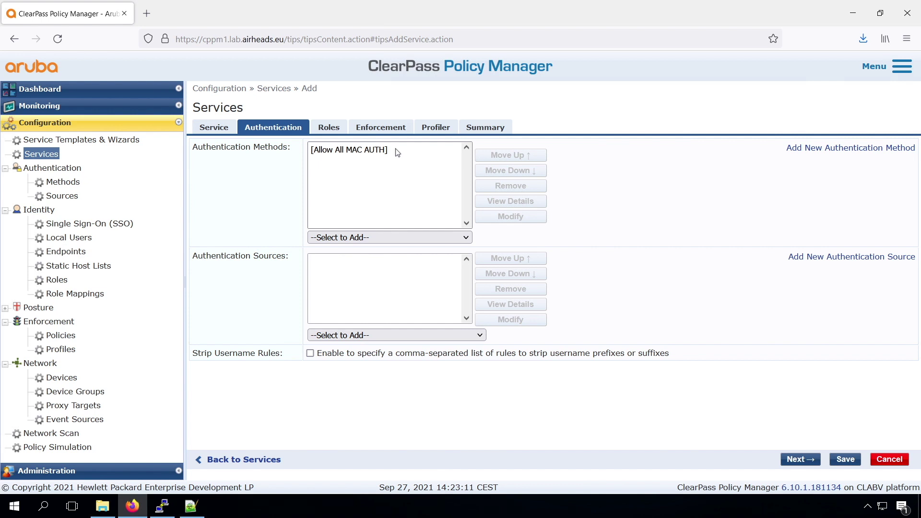
pyautogui.click(354, 239)
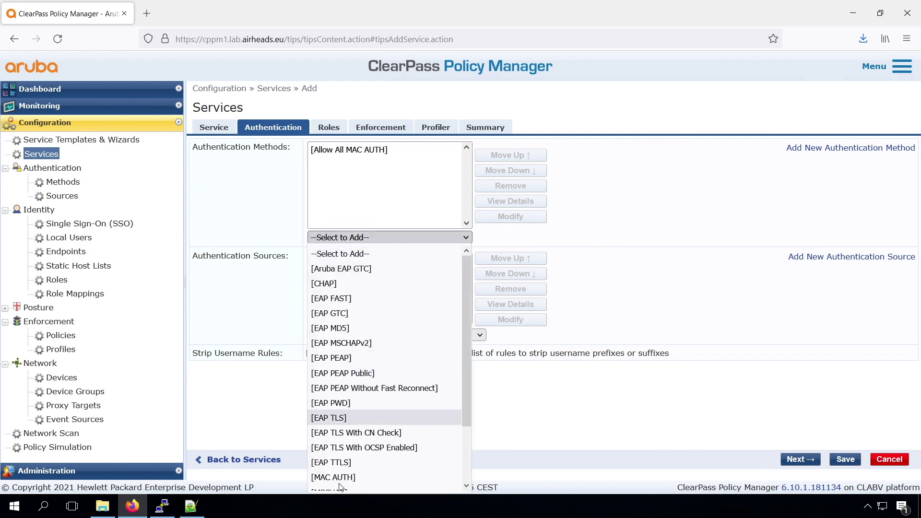
pyautogui.click(271, 187)
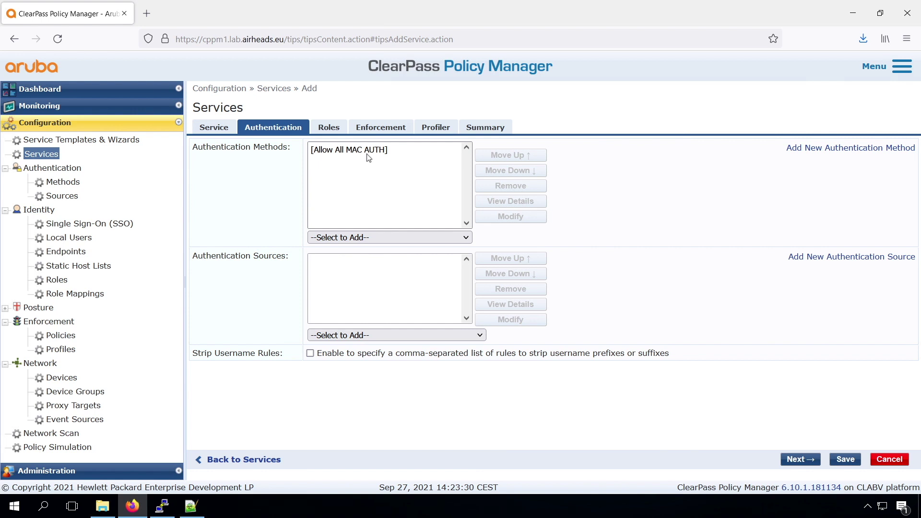
pyautogui.click(374, 335)
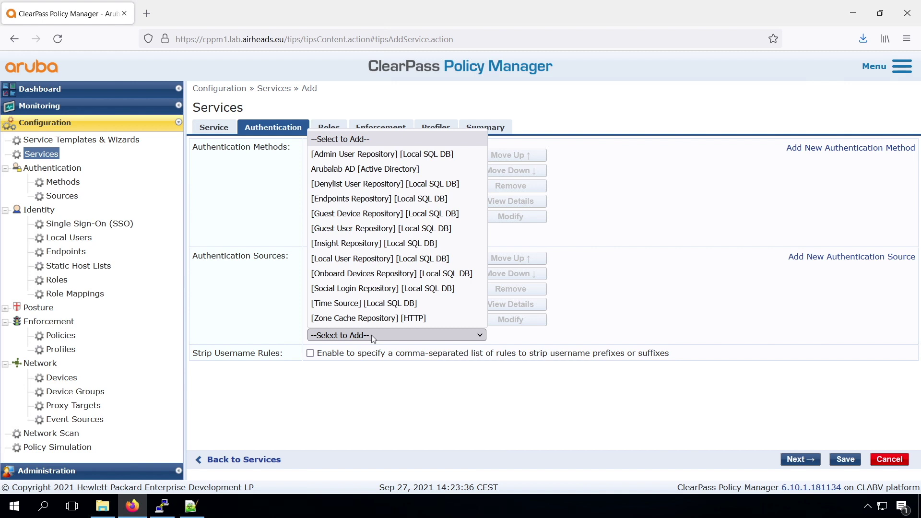
pyautogui.click(373, 200)
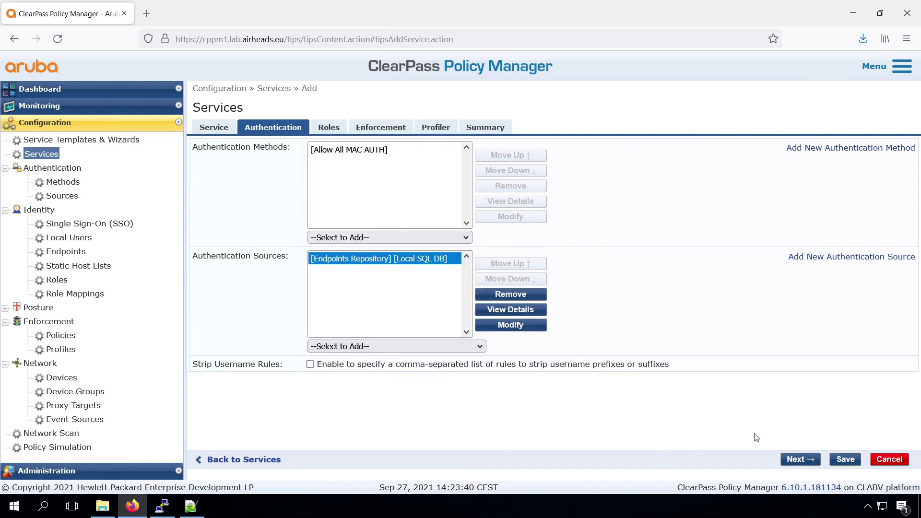
pyautogui.click(800, 459)
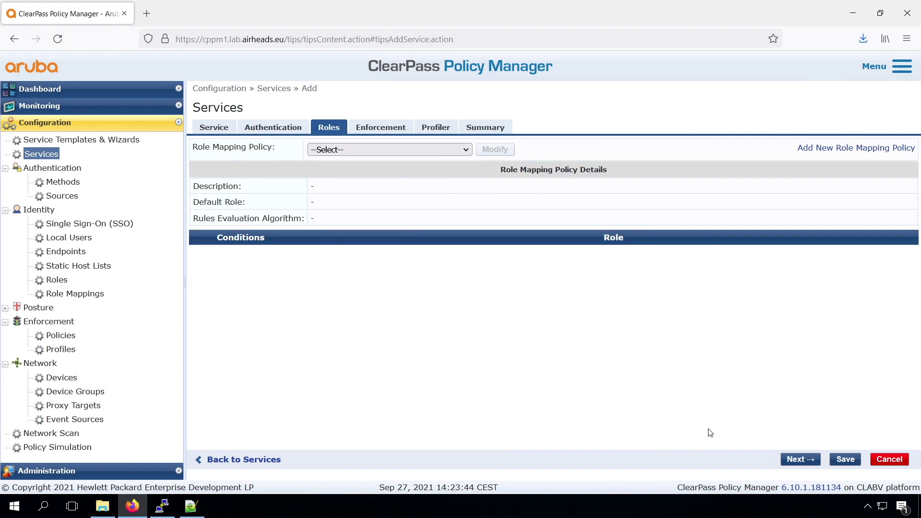
# - Move past the Roles and Enforcement tabs of the new MAC service to Profiler
pyautogui.click(797, 460)
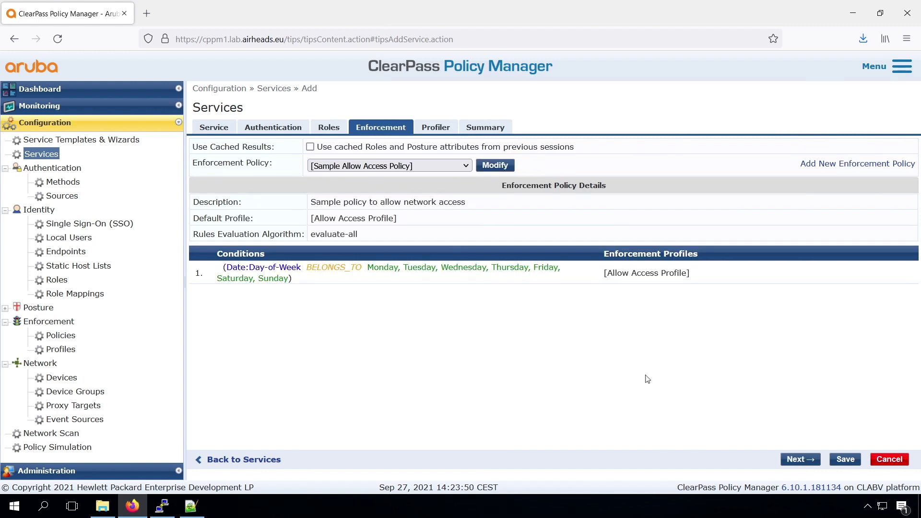
pyautogui.click(808, 462)
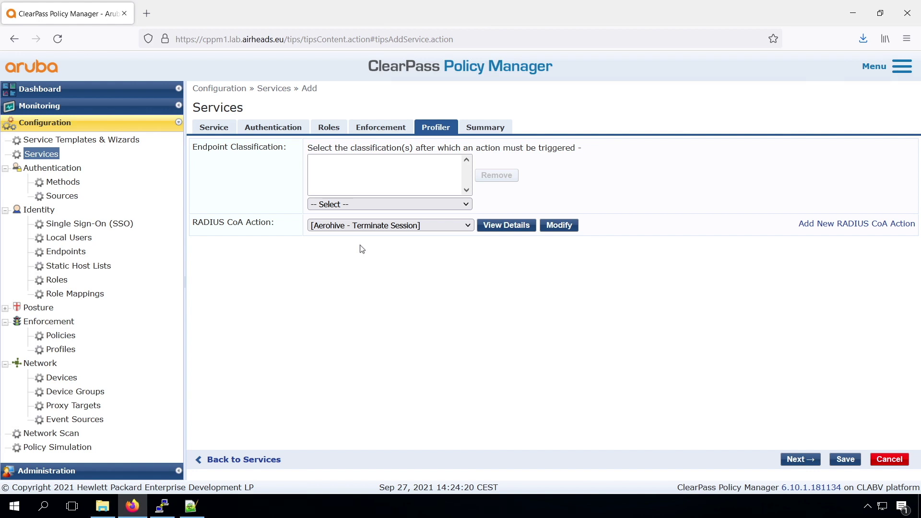
# - Set the RADIUS CoA Action to AOS-CX - Bounce Switch Port and try saving
pyautogui.click(430, 227)
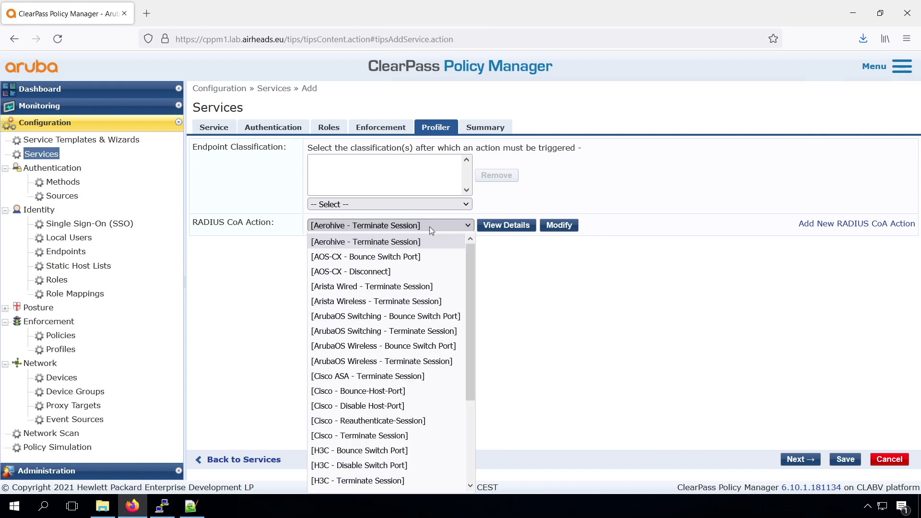
pyautogui.click(369, 260)
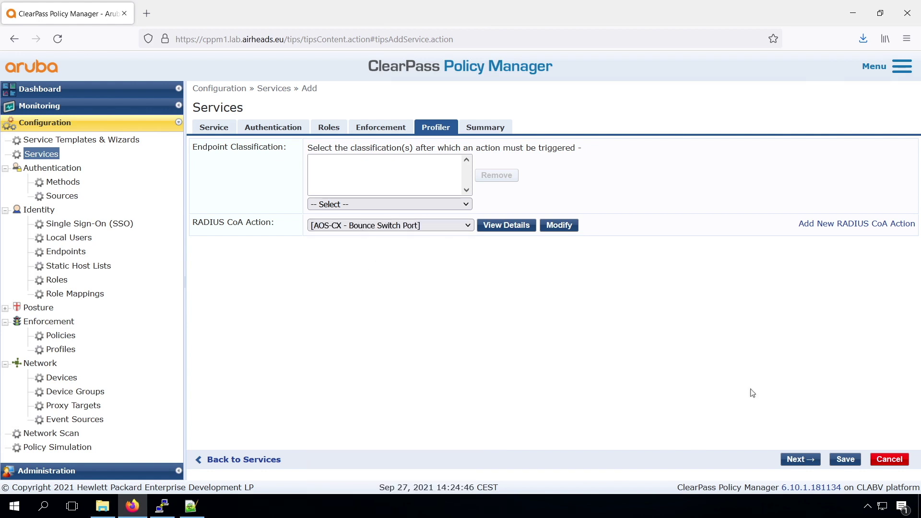
pyautogui.click(846, 461)
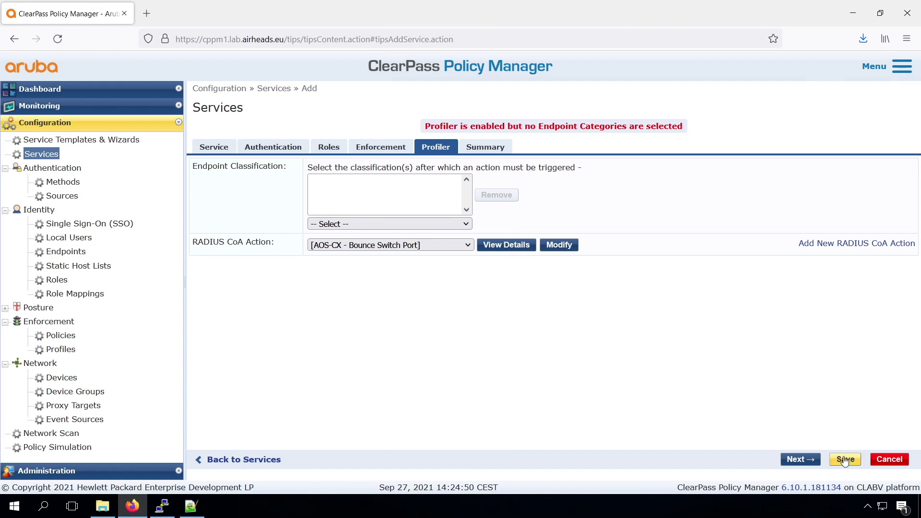
# - Add 'Any Category / OS Family / Name' to Endpoint Classification and save ws_AOS-CX_Wired_MAC
pyautogui.click(418, 224)
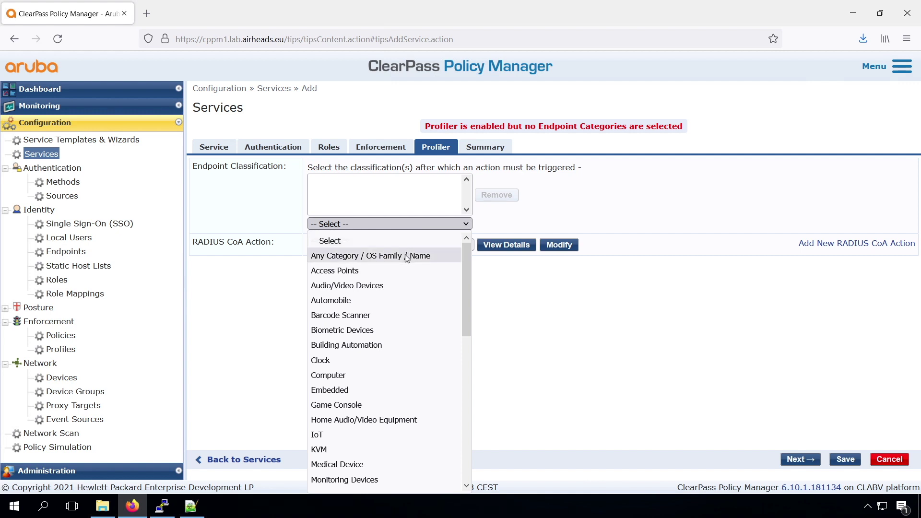
pyautogui.click(406, 257)
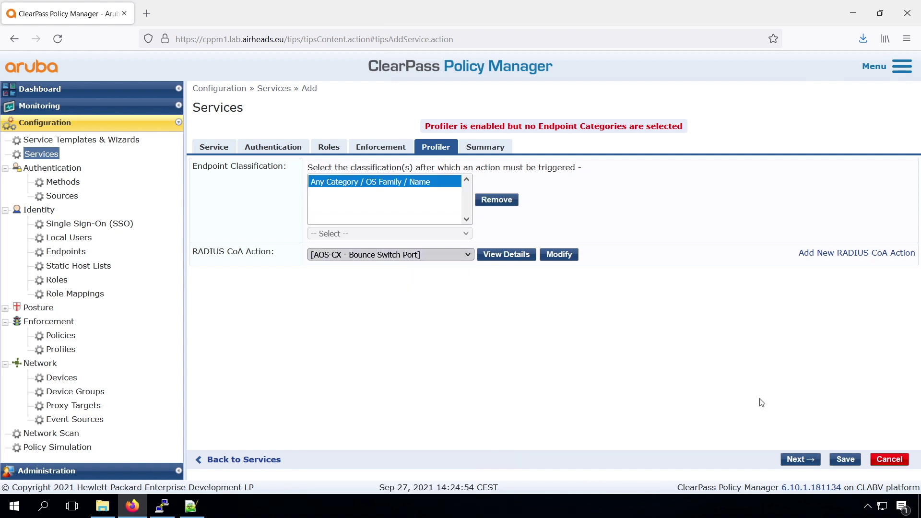
pyautogui.click(847, 461)
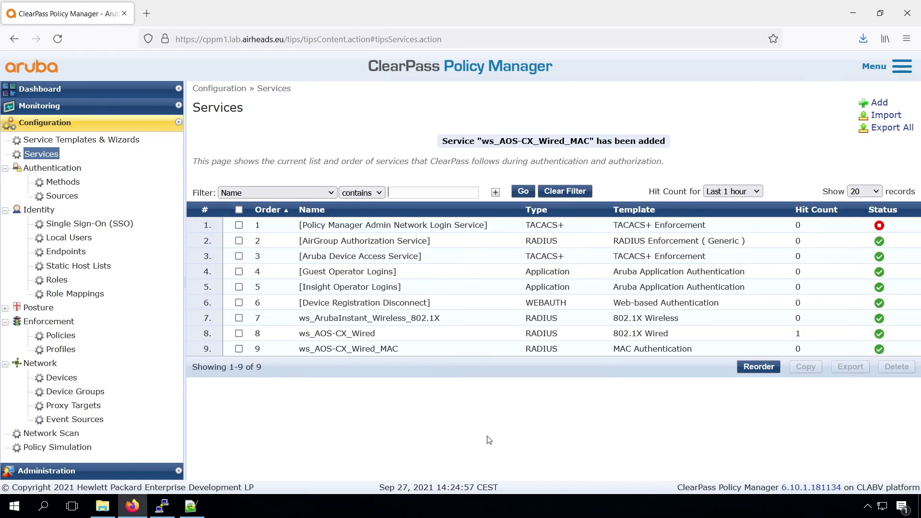
# - Rename the ws_AOS-CX_Wired service to ws_AOS-CX_Wired_1X and save it
pyautogui.click(344, 334)
pyautogui.write('ws_AOS-CX_Wired')
pyautogui.click(381, 146)
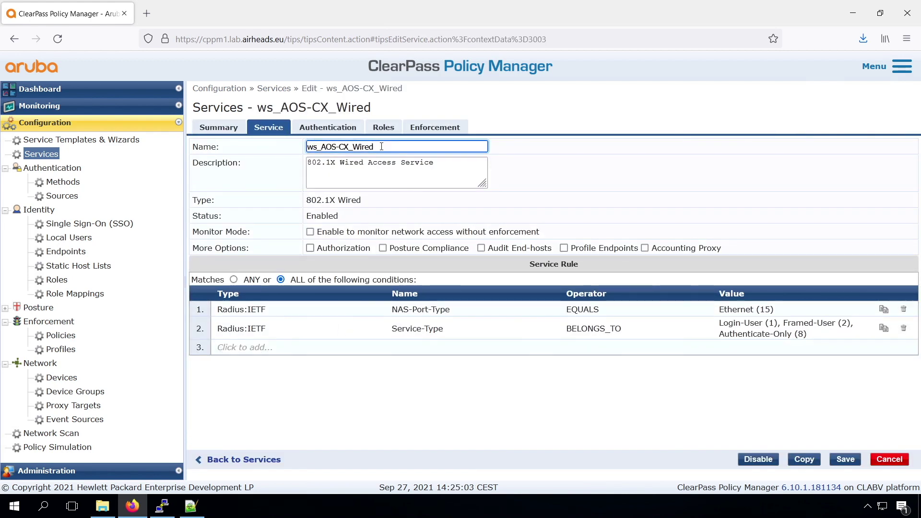
pyautogui.write('_1X')
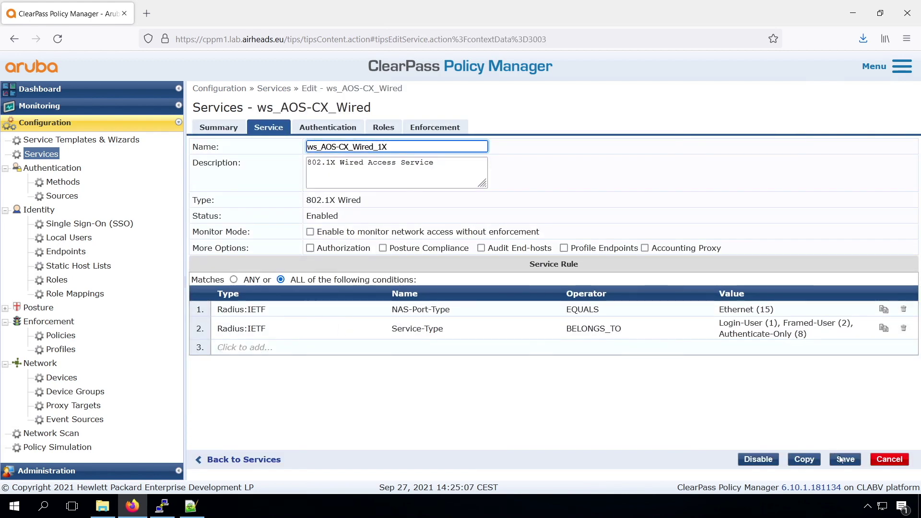
pyautogui.press('Return')
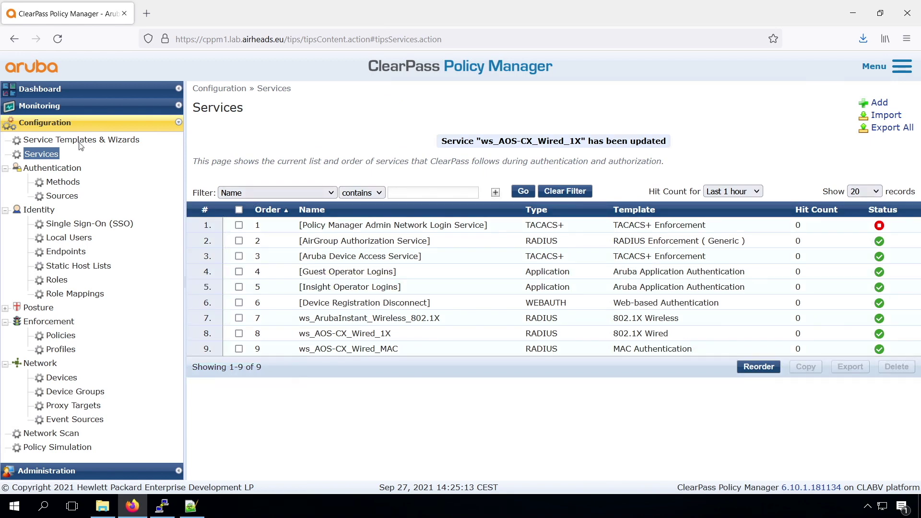
pyautogui.click(39, 108)
pyautogui.click(61, 138)
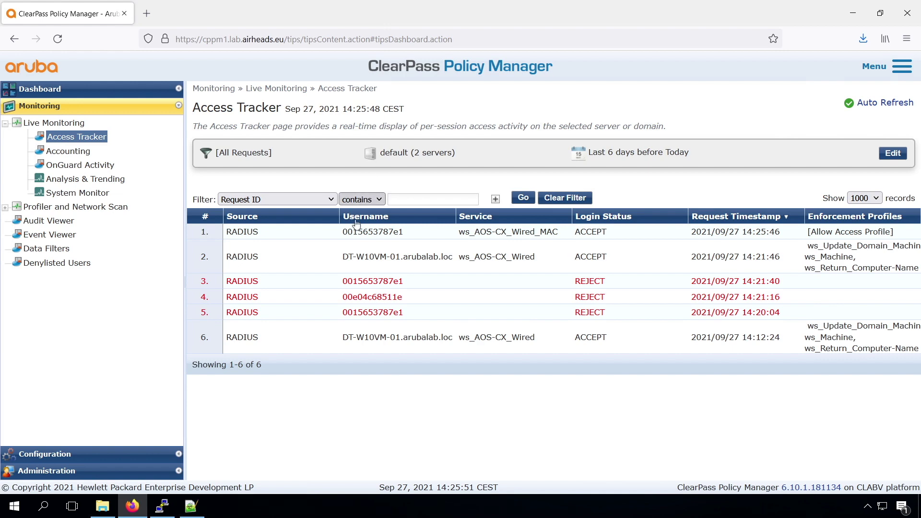
pyautogui.click(360, 236)
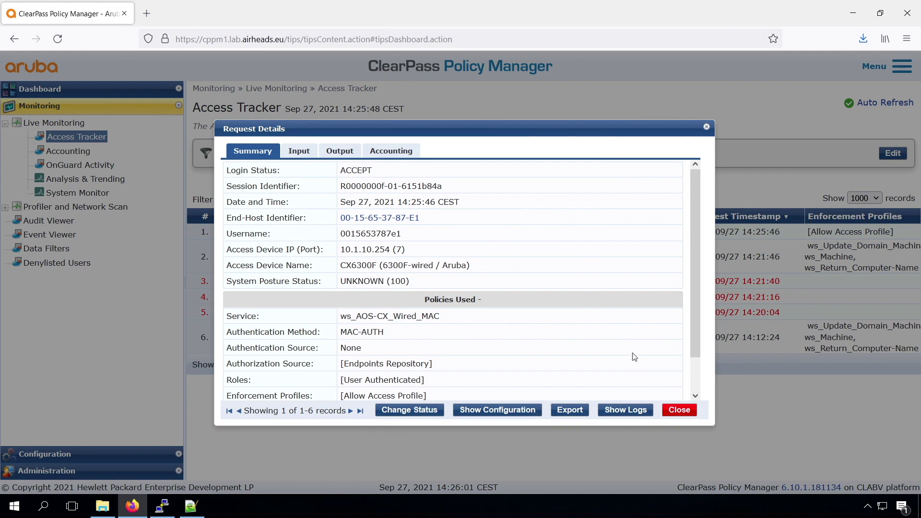
pyautogui.click(677, 410)
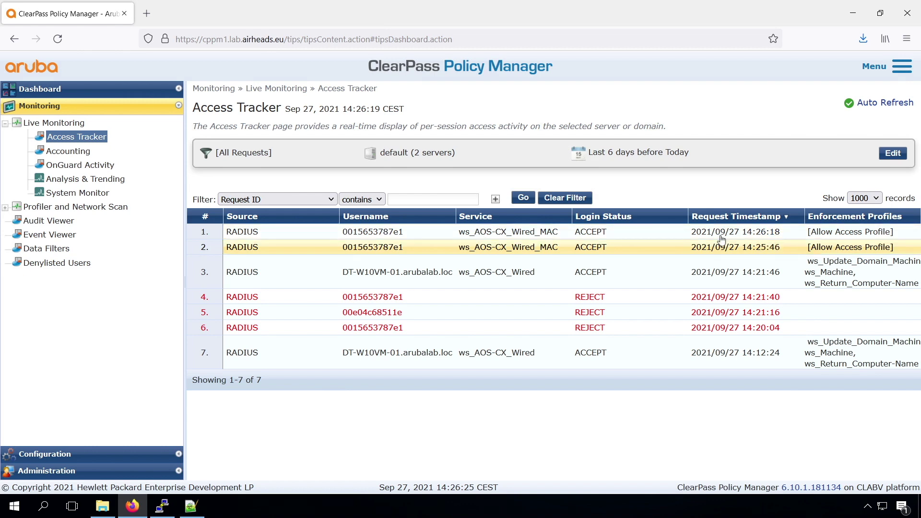
pyautogui.click(367, 249)
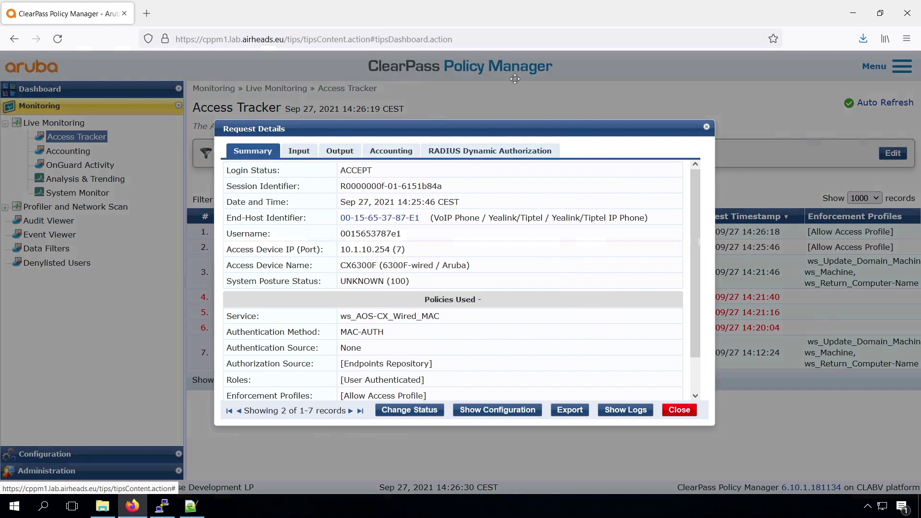
pyautogui.click(486, 160)
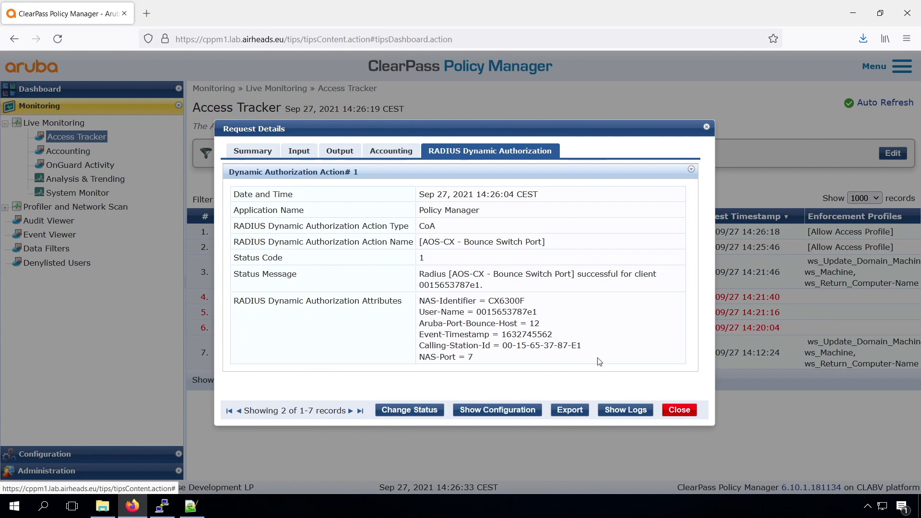
pyautogui.click(673, 410)
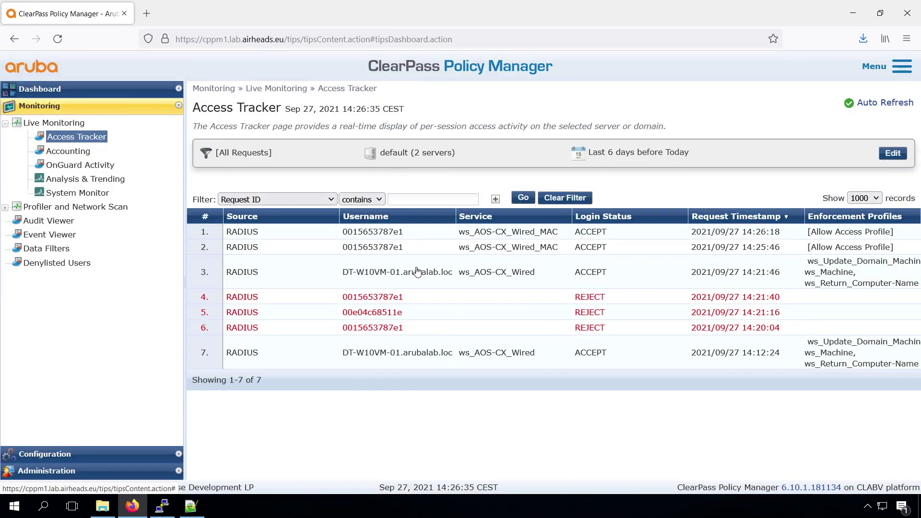
pyautogui.click(385, 232)
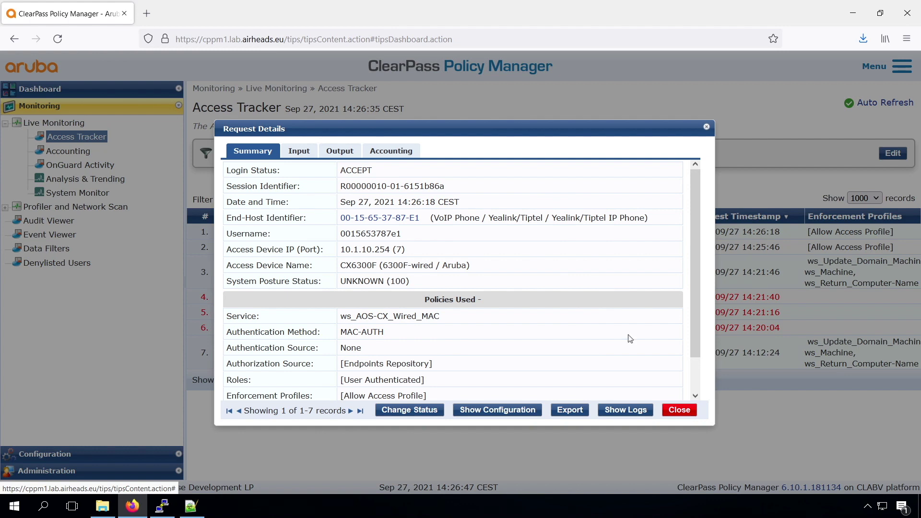
pyautogui.click(678, 411)
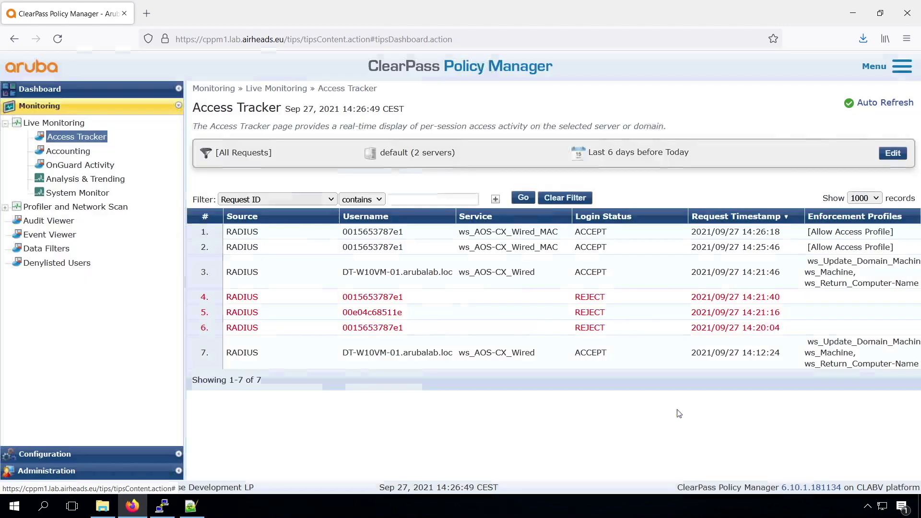